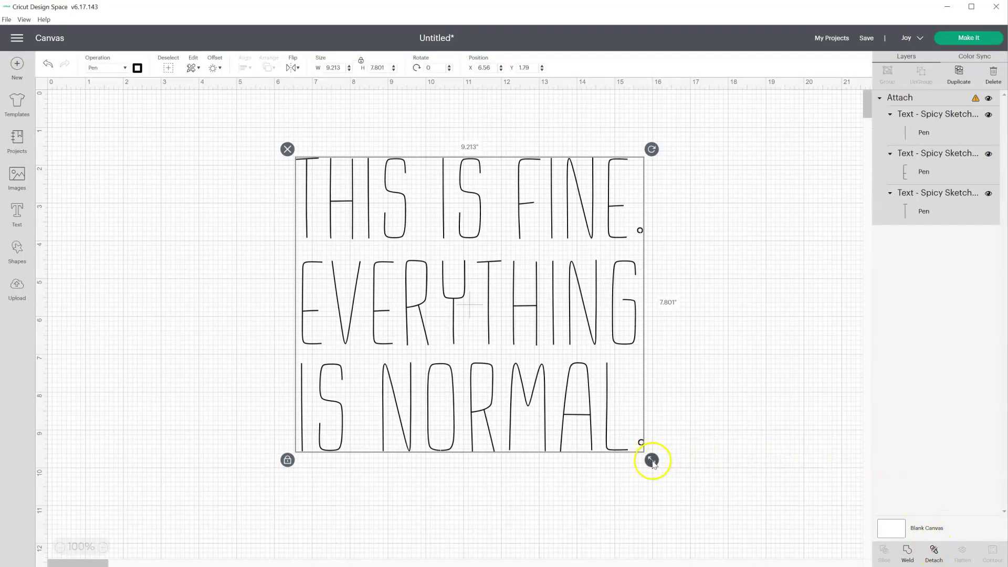
Resize the text to about 3.9 inches wide, move it top-left, and preview it on the Make screen
{"action": "left_click_drag", "start_coordinate": [652, 459], "coordinate": [451, 290]}
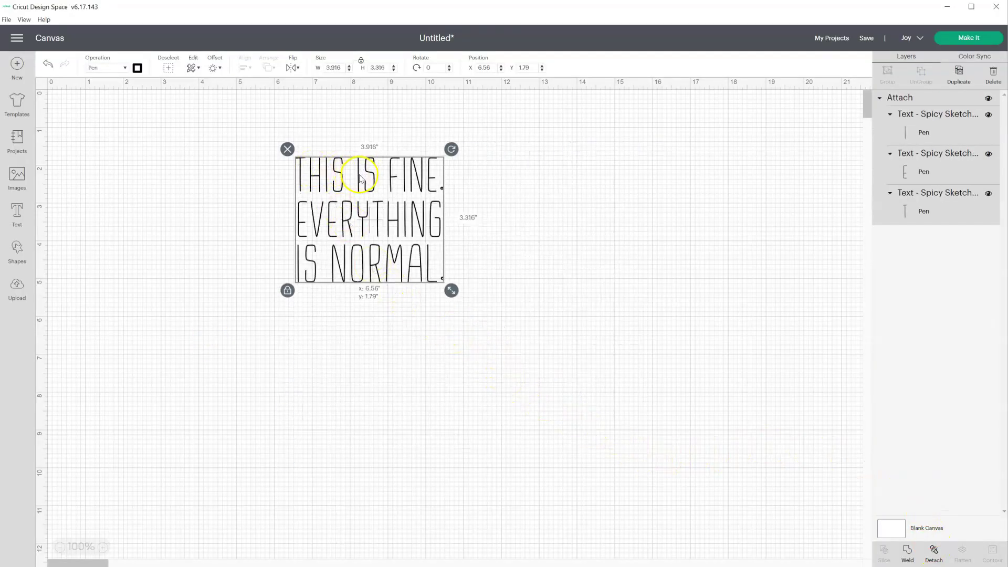
{"action": "left_click_drag", "start_coordinate": [362, 177], "coordinate": [138, 126]}
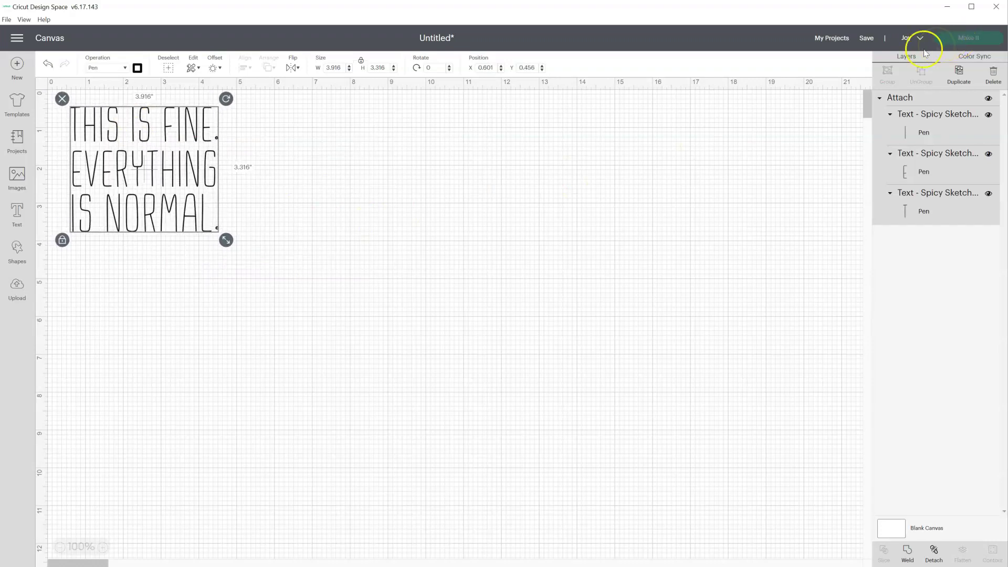
{"action": "left_click", "coordinate": [970, 39]}
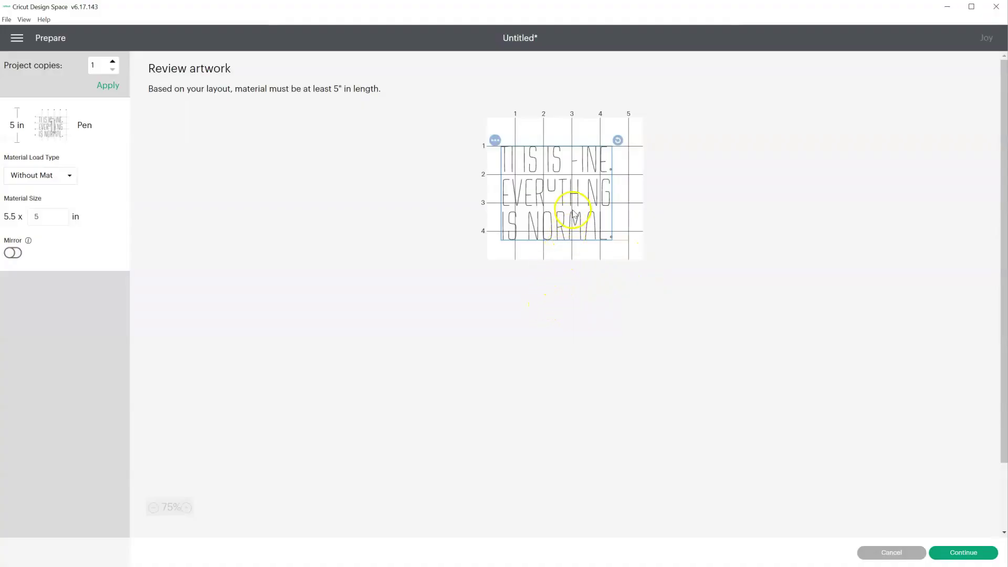
{"action": "left_click", "coordinate": [557, 272]}
{"action": "left_click", "coordinate": [567, 189]}
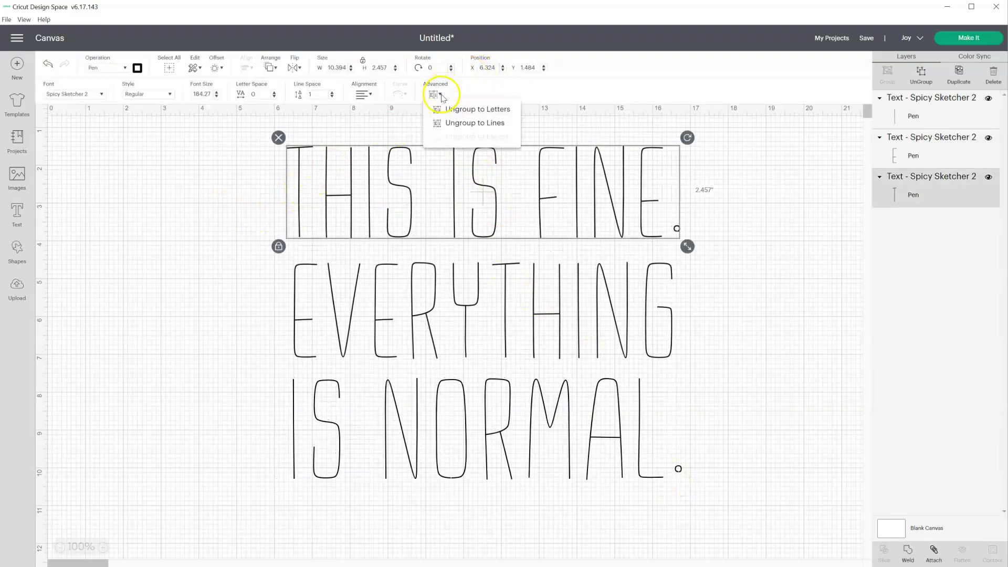
Ungroup the first line and the EVERYTHING line into individual letters
{"action": "left_click", "coordinate": [453, 111]}
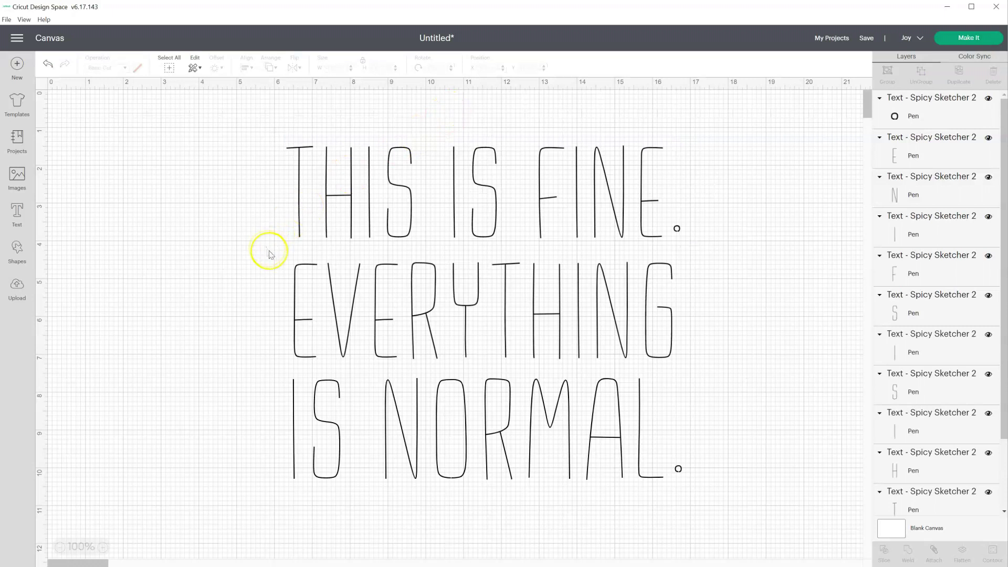
{"action": "left_click", "coordinate": [297, 284]}
{"action": "left_click", "coordinate": [435, 95]}
{"action": "left_click", "coordinate": [453, 110]}
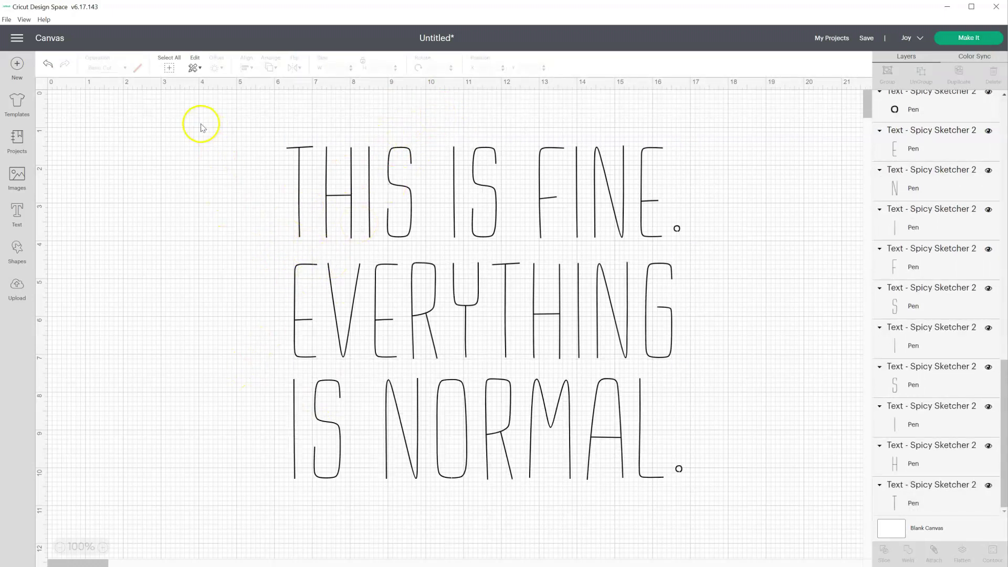
Group and attach all the letters, then preview the text for making
{"action": "left_click_drag", "start_coordinate": [198, 130], "coordinate": [754, 512]}
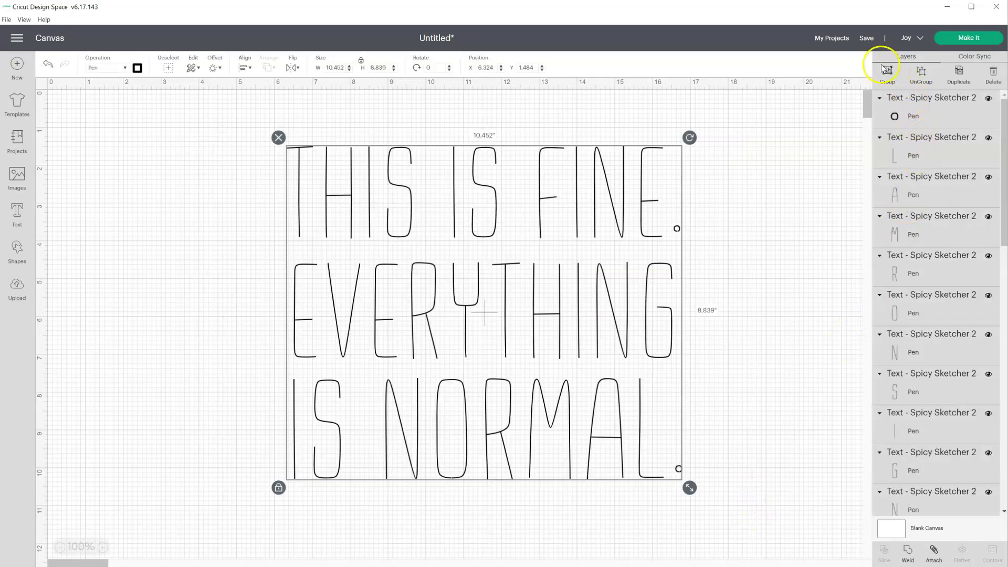
{"action": "left_click", "coordinate": [888, 73]}
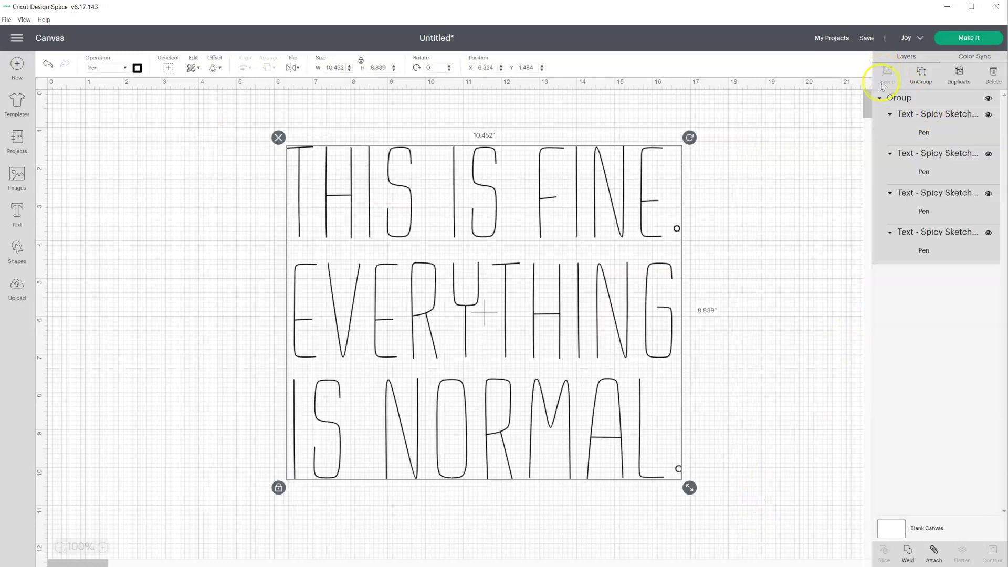
{"action": "left_click", "coordinate": [934, 553]}
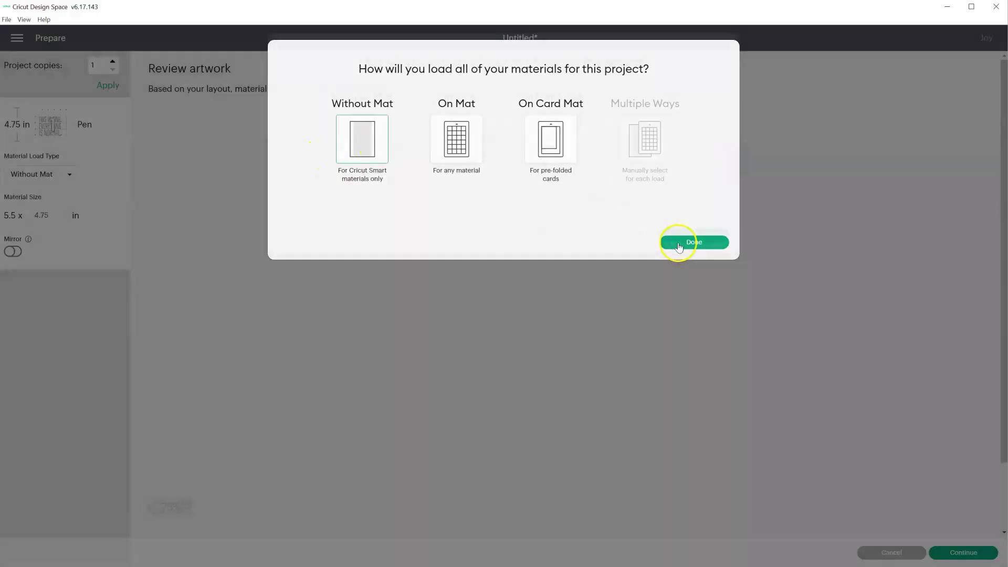
{"action": "left_click", "coordinate": [693, 241]}
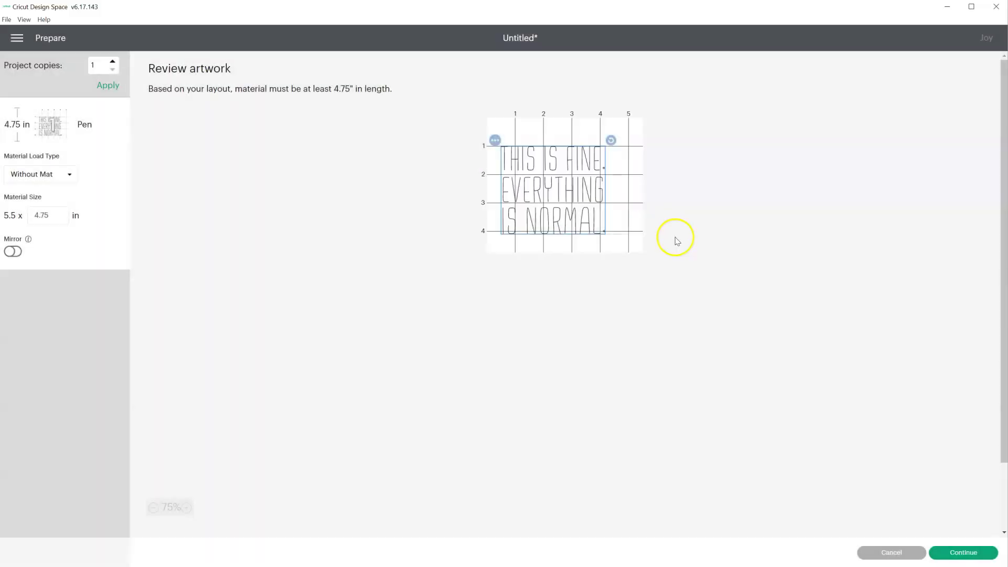
{"action": "left_click", "coordinate": [631, 209]}
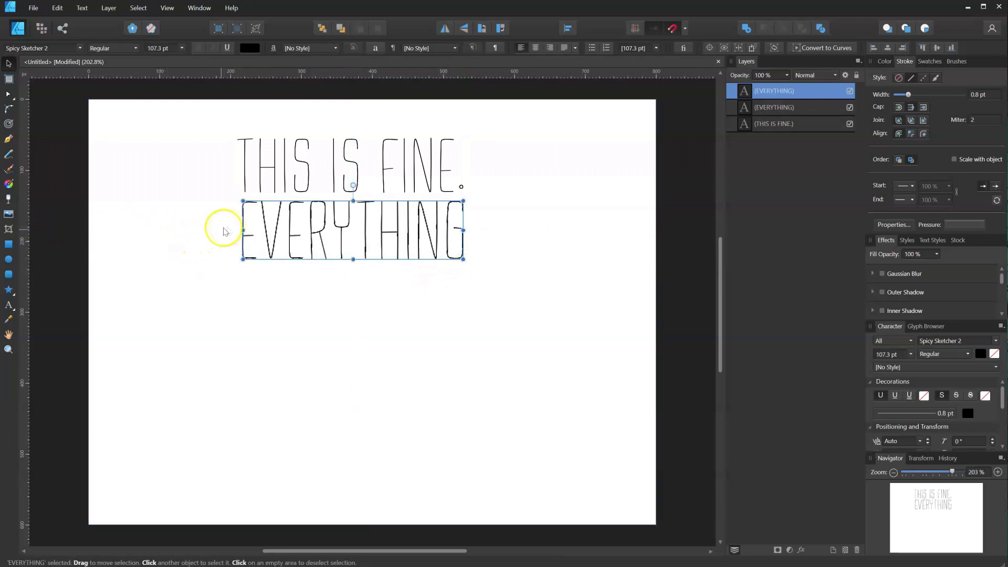
Duplicate the EVERYTHING line below, retype it as 'IS NORMAL.', and widen it
{"action": "left_click_drag", "start_coordinate": [308, 237], "coordinate": [309, 298]}
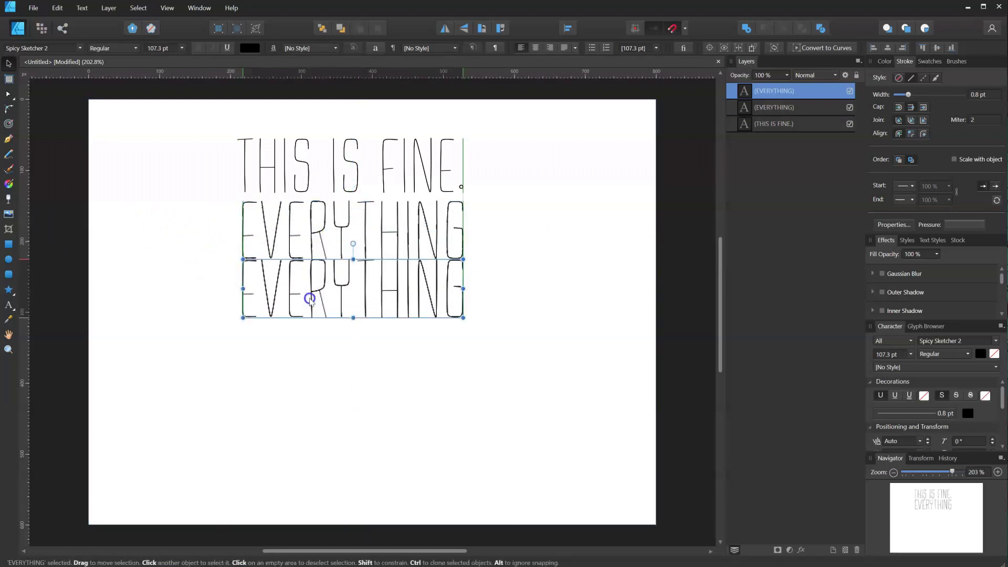
{"action": "double_click", "coordinate": [259, 303]}
{"action": "left_click_drag", "start_coordinate": [250, 309], "coordinate": [456, 306]}
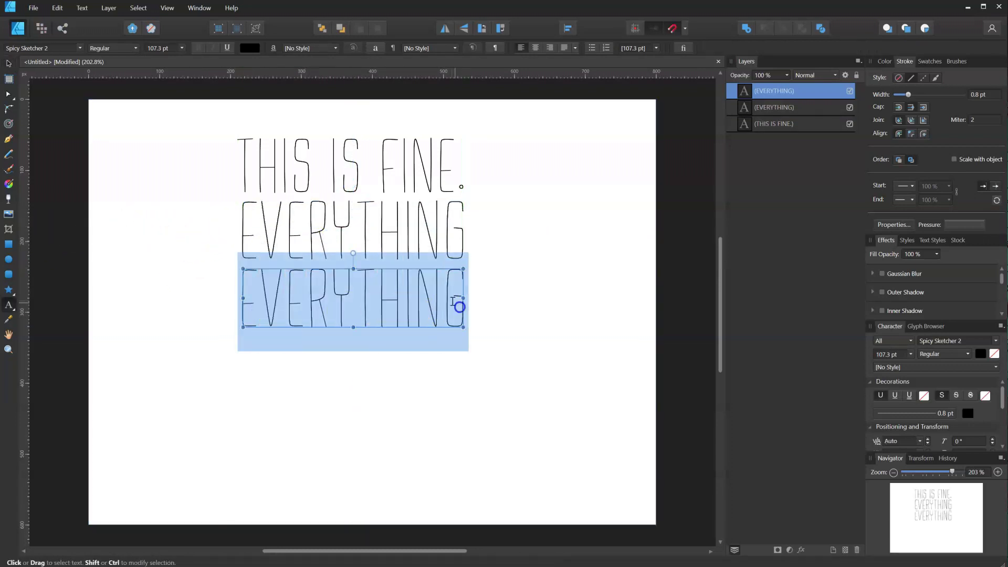
{"action": "type", "text": "S NORMAL."}
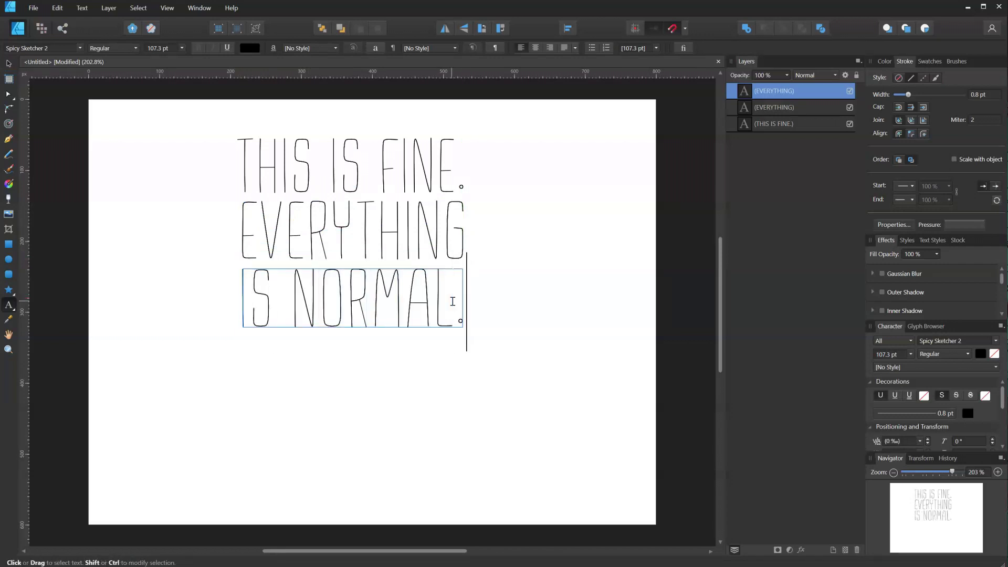
{"action": "key", "text": "Escape"}
{"action": "left_click_drag", "start_coordinate": [460, 324], "coordinate": [469, 330]}
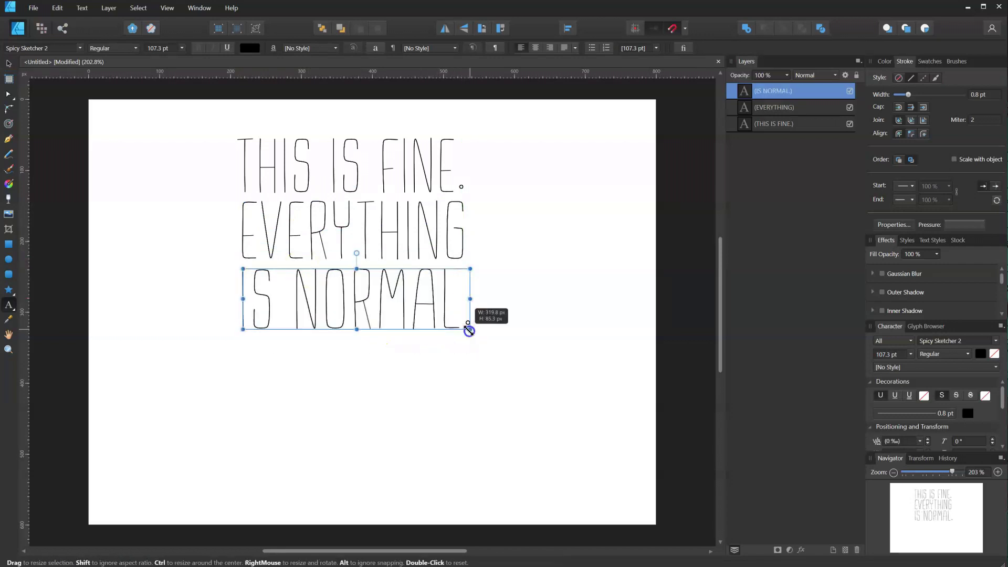
Convert all three text lines to curves and export them as the SVG file FINE.svg
{"action": "key", "text": "ctrl+a"}
{"action": "left_click", "coordinate": [110, 8]}
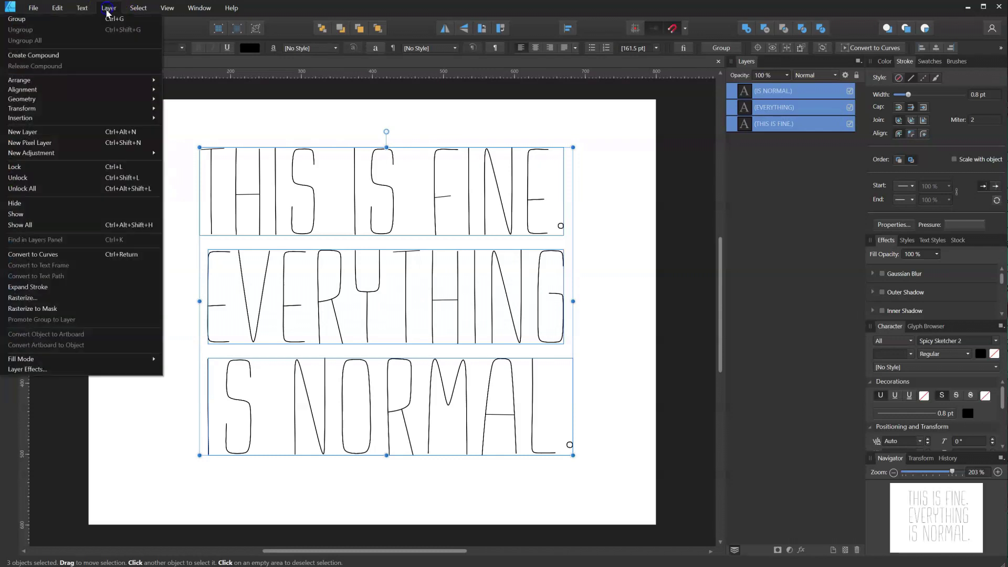
{"action": "left_click", "coordinate": [120, 254]}
{"action": "left_click", "coordinate": [34, 8]}
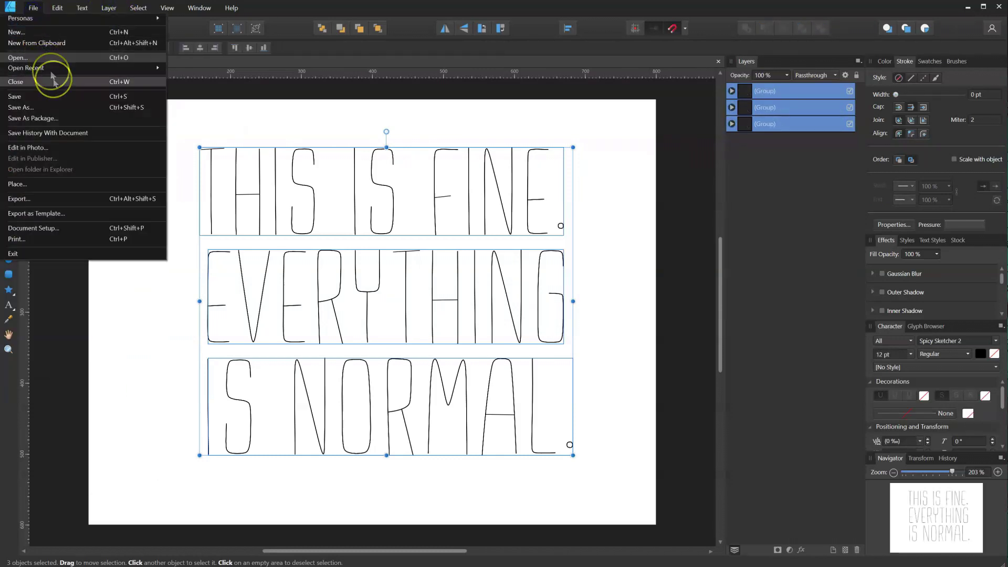
{"action": "left_click", "coordinate": [18, 198]}
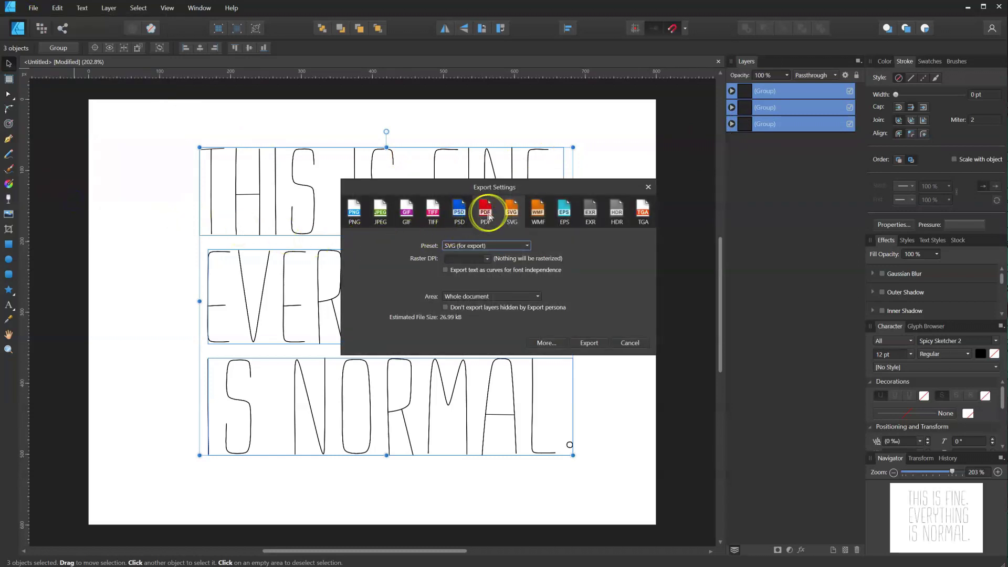
{"action": "left_click", "coordinate": [587, 343]}
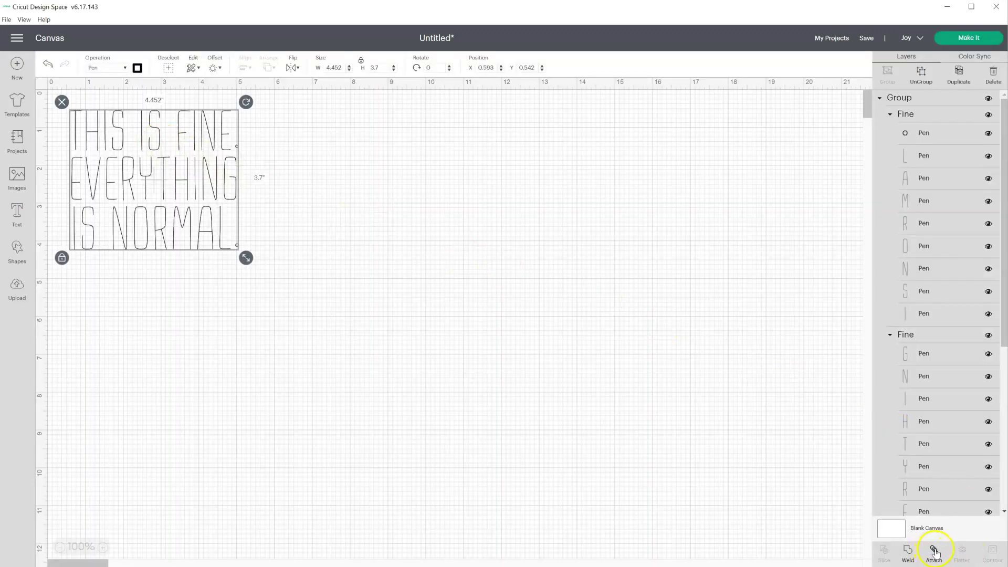
Attach the uploaded FINE.svg group and preview the three-line text for pen drawing
{"action": "left_click", "coordinate": [935, 550]}
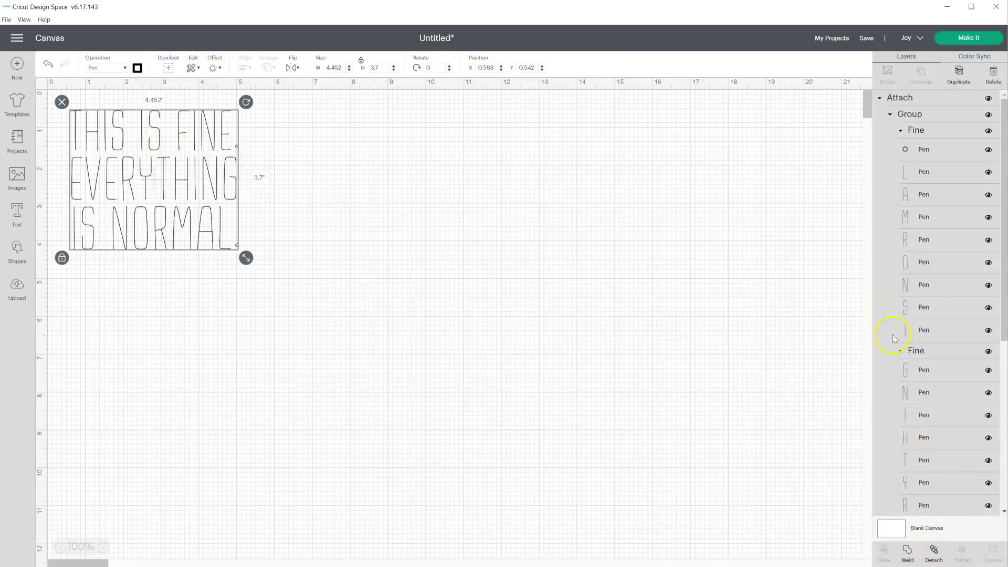
{"action": "left_click", "coordinate": [968, 39]}
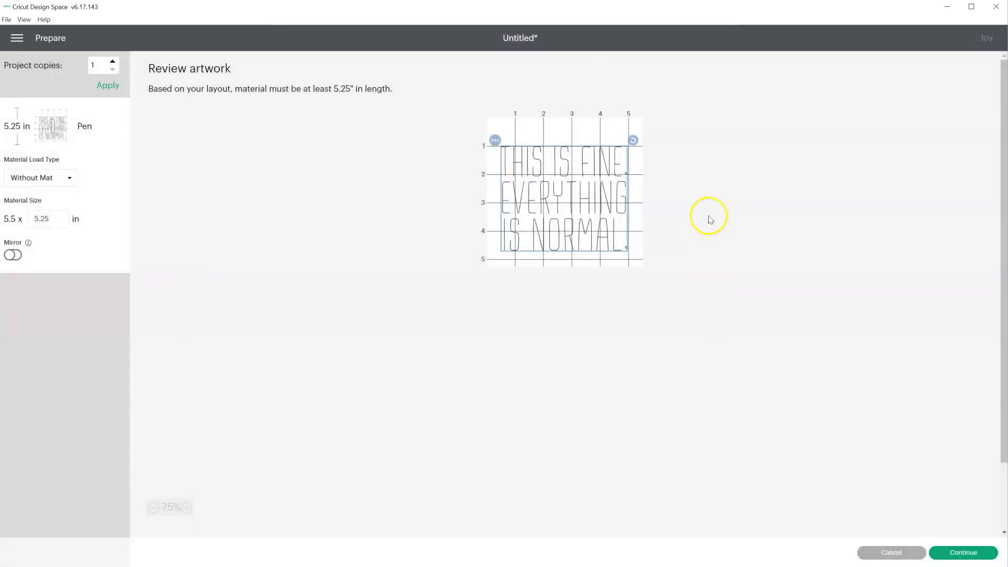